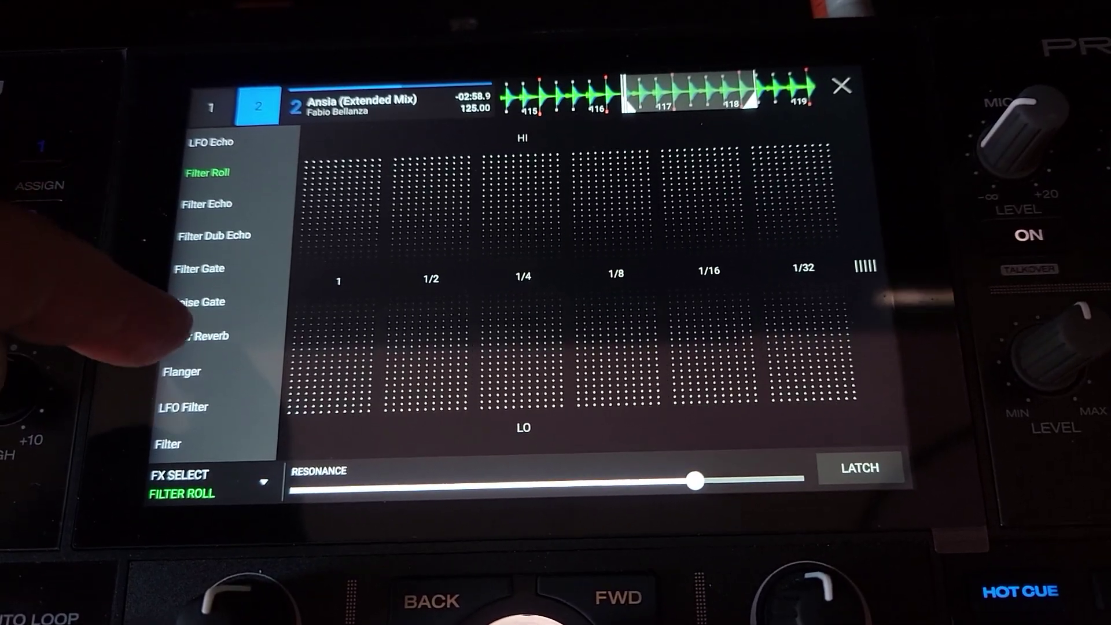
left_click_drag(170, 315, 178, 254)
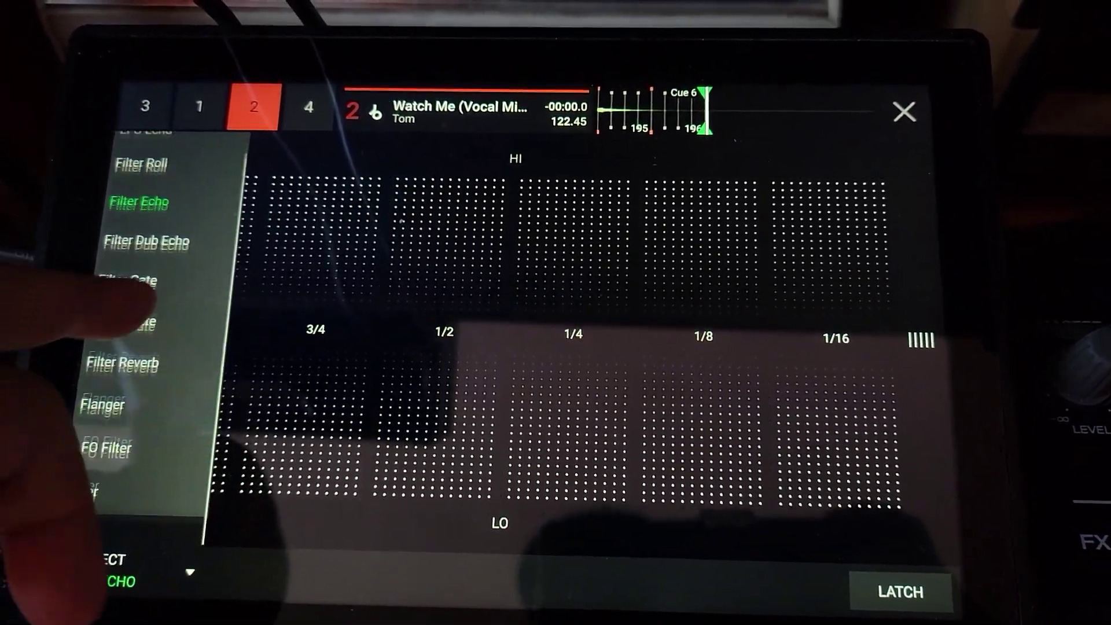
scroll(122, 286, "down", 2)
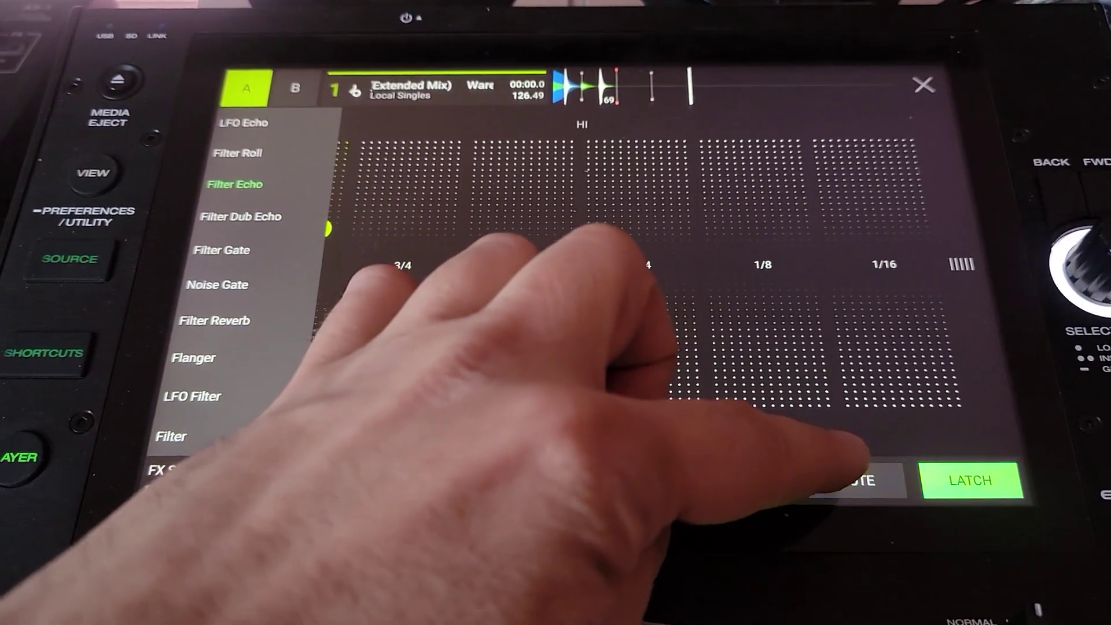
Step: Trigger Filter Echo on the XY pad, then toggle Mute off, leaving the effect latched
left_click(830, 491)
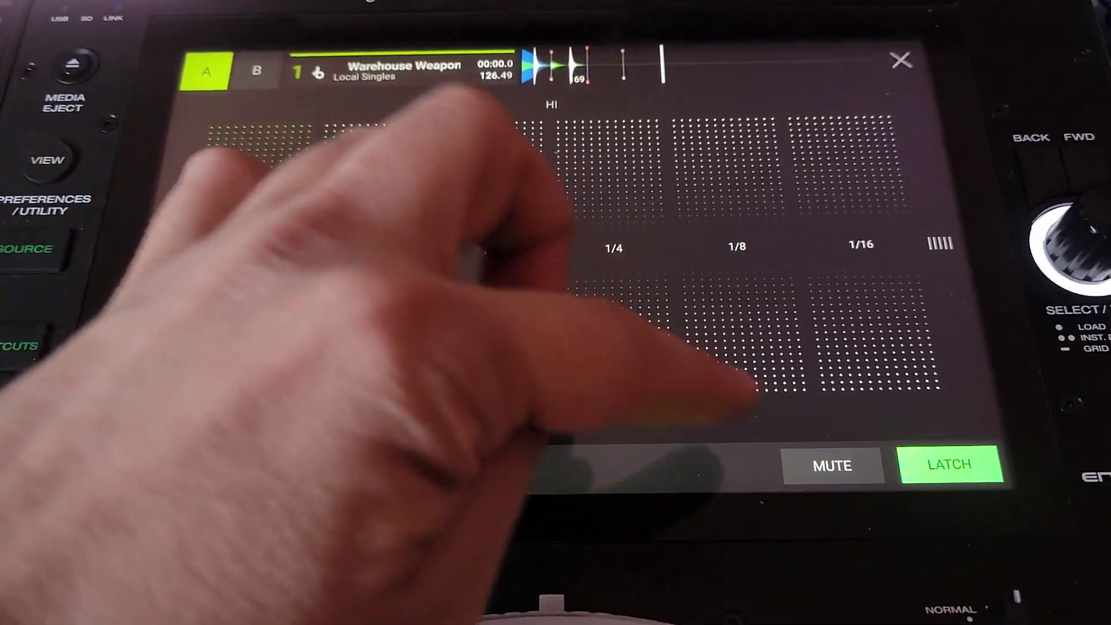
left_click(829, 476)
left_click(836, 453)
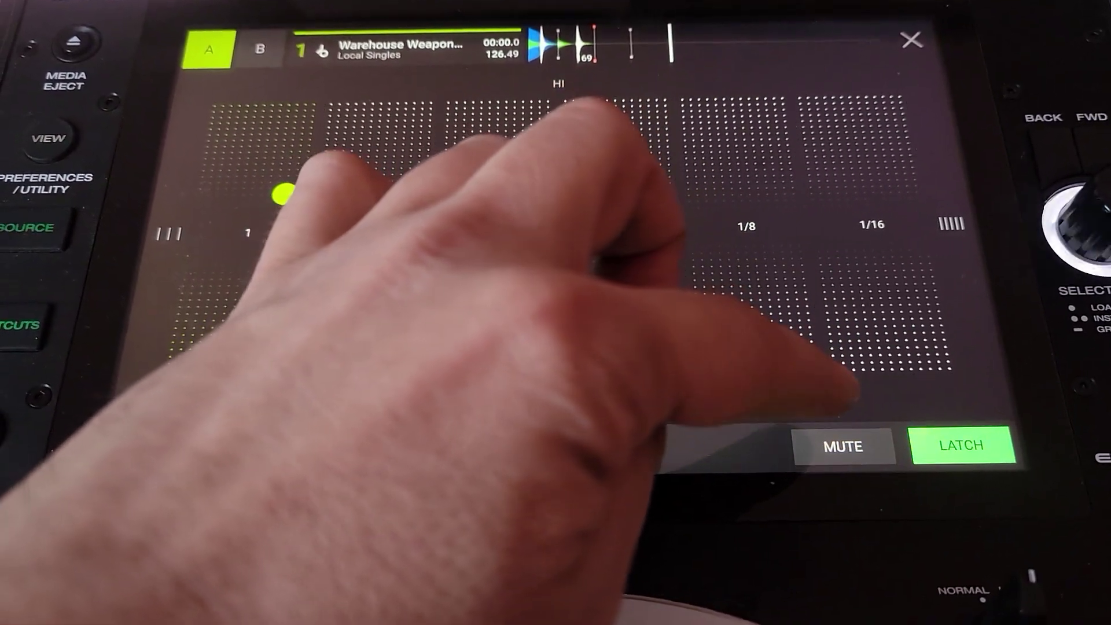